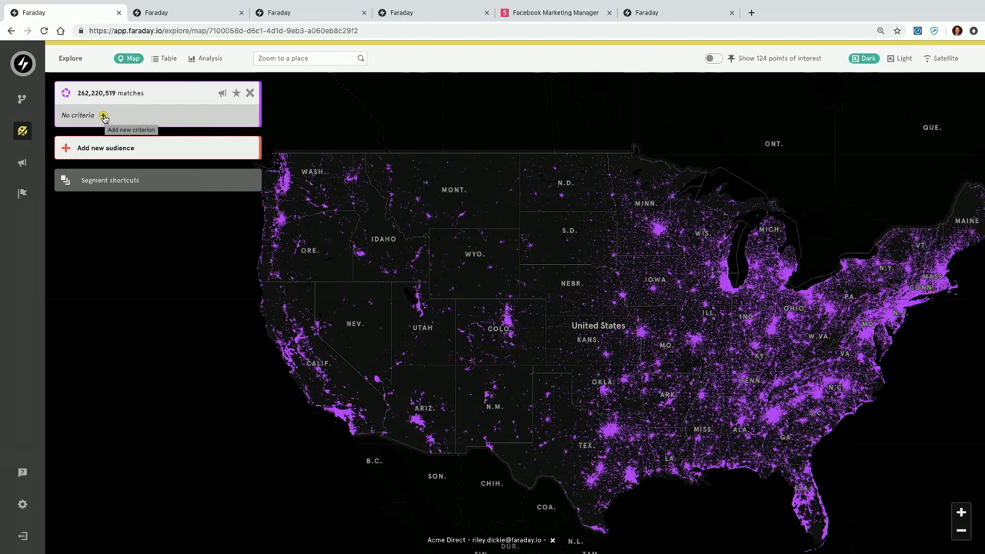
Browse all audience criteria and filter the list to 'income' options such as household income
left_click(104, 116)
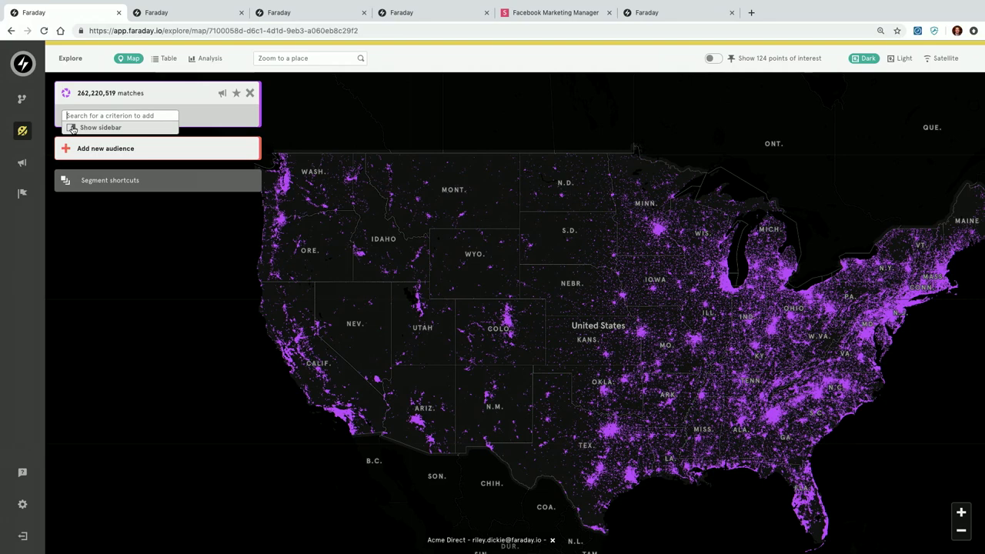
left_click(72, 129)
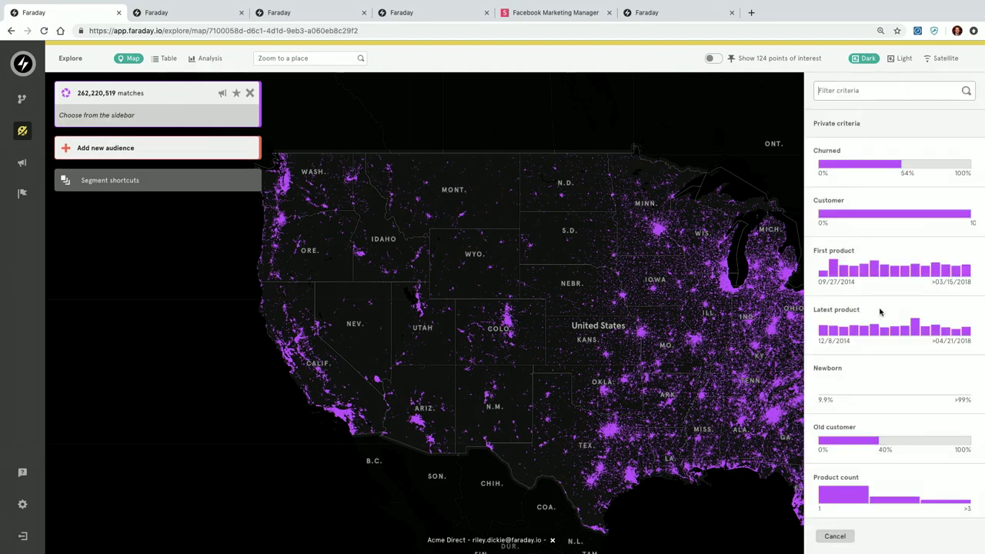
scroll(898, 328, "down", 2)
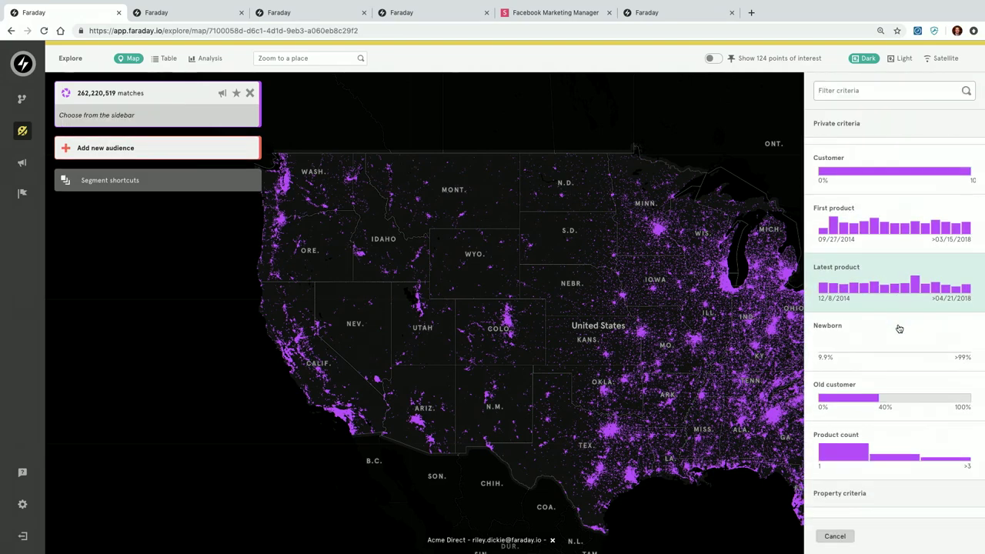
scroll(898, 329, "down", 1)
scroll(898, 347, "down", 2)
scroll(898, 346, "down", 3)
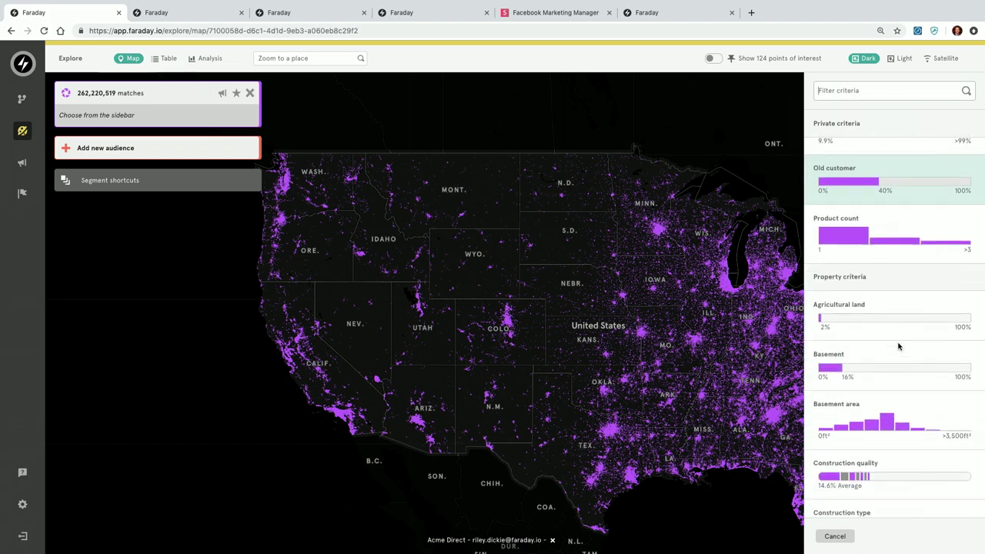
scroll(877, 231, "down", 1)
scroll(874, 206, "down", 3)
type("inc")
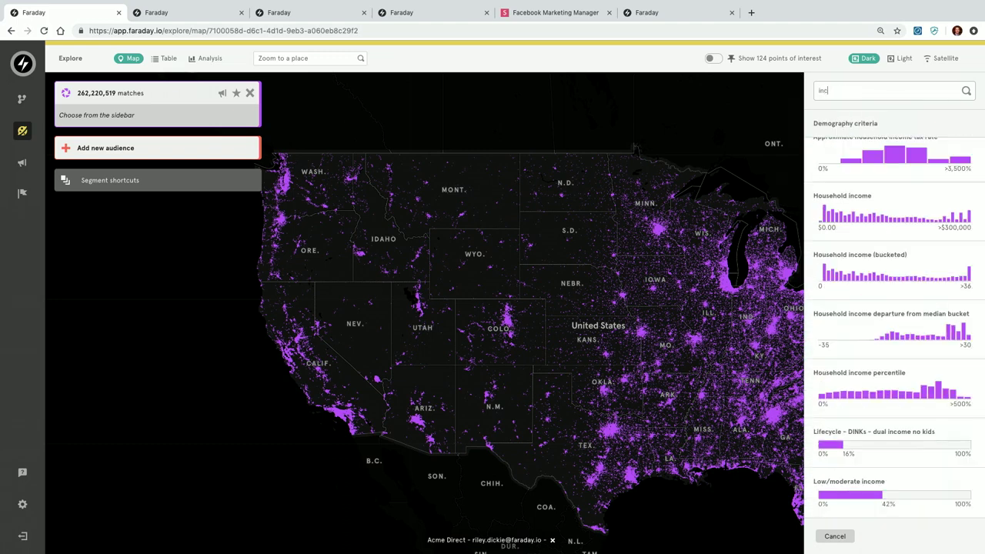
type("ome")
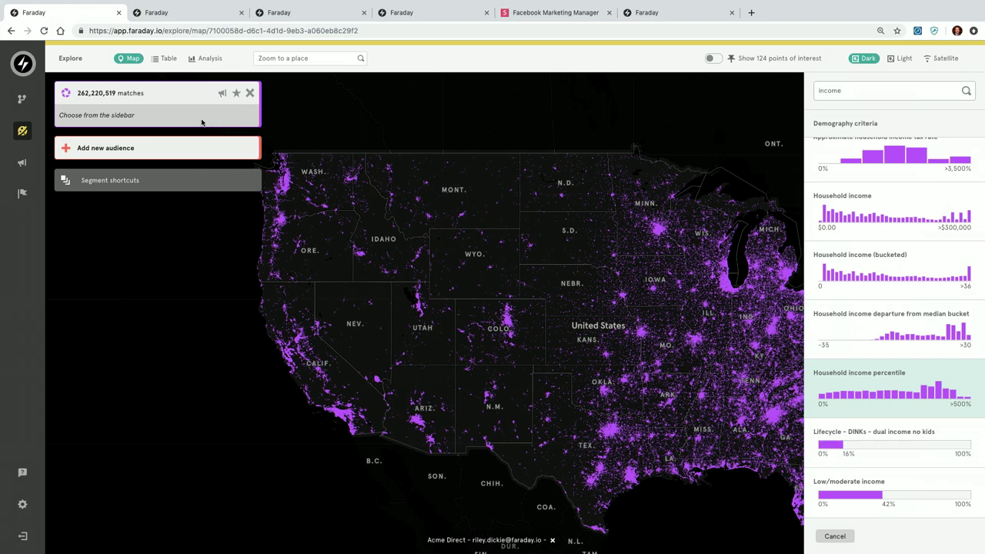
Compare NY and LA customers on fireplace ownership, then show Cohort 3 versus Cohort 4 household income
left_click(170, 14)
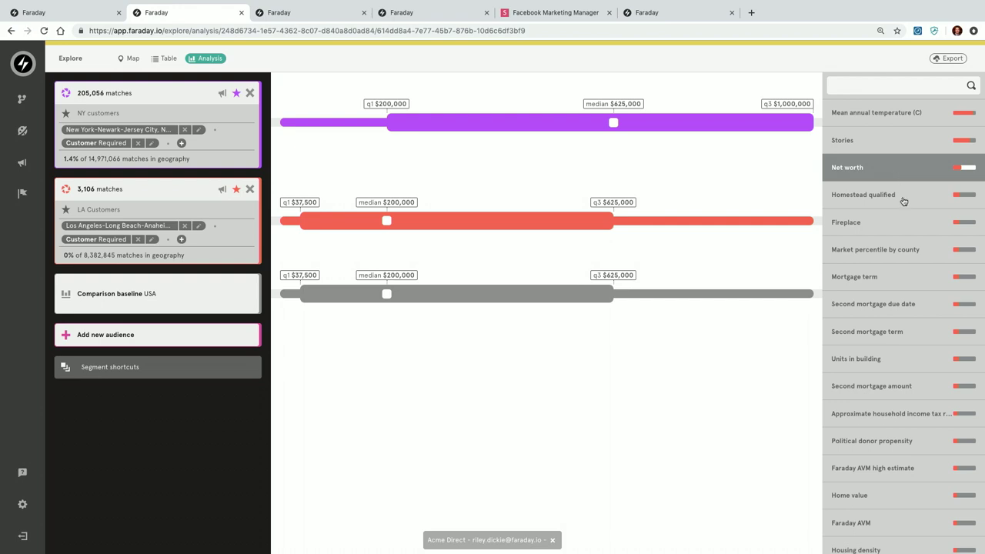
left_click(855, 223)
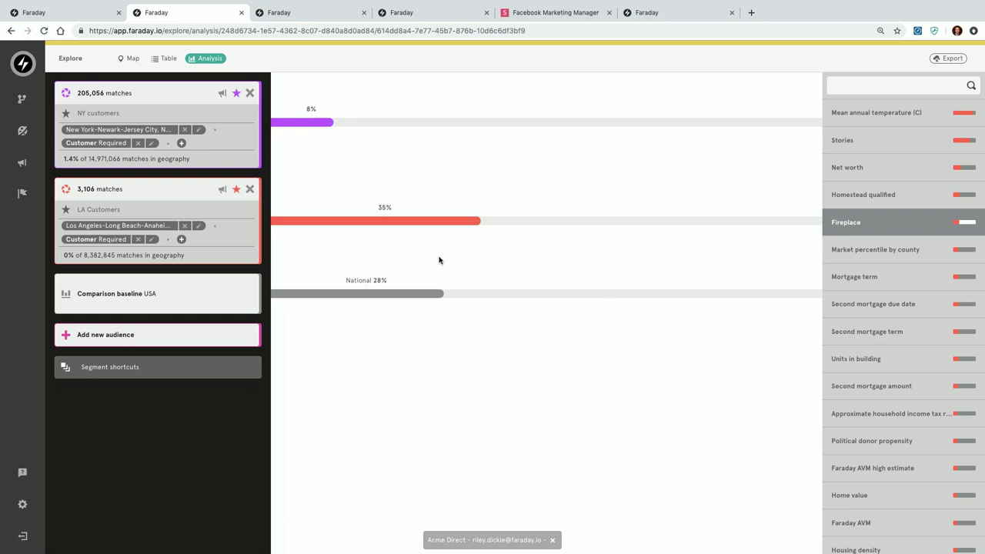
left_click(292, 19)
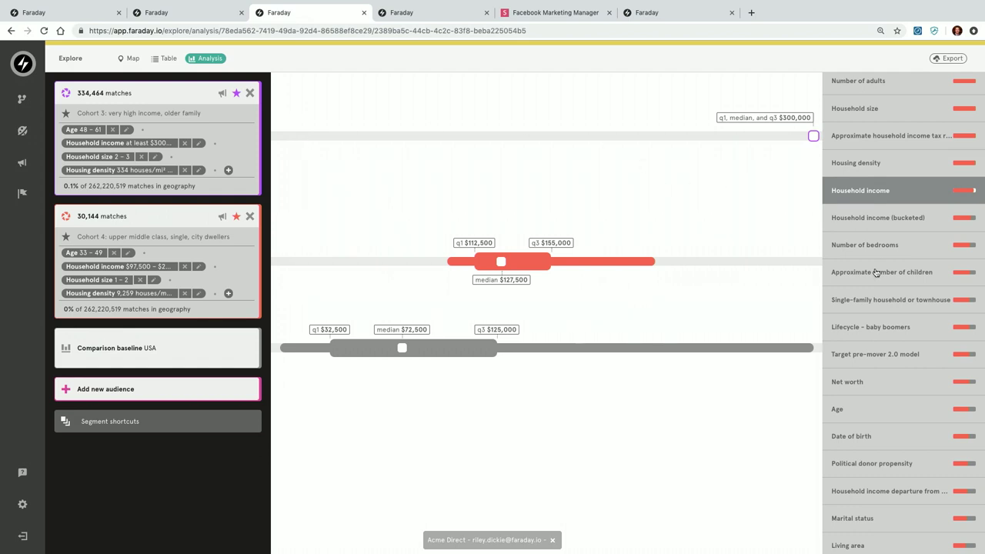
Compare the two cohorts on Books buying, then bring up the Optimize churn-model pipeline
scroll(875, 272, "down", 2)
scroll(874, 272, "down", 2)
scroll(875, 271, "down", 2)
scroll(875, 272, "down", 2)
scroll(875, 272, "down", 2)
scroll(875, 272, "down", 2)
scroll(874, 272, "down", 2)
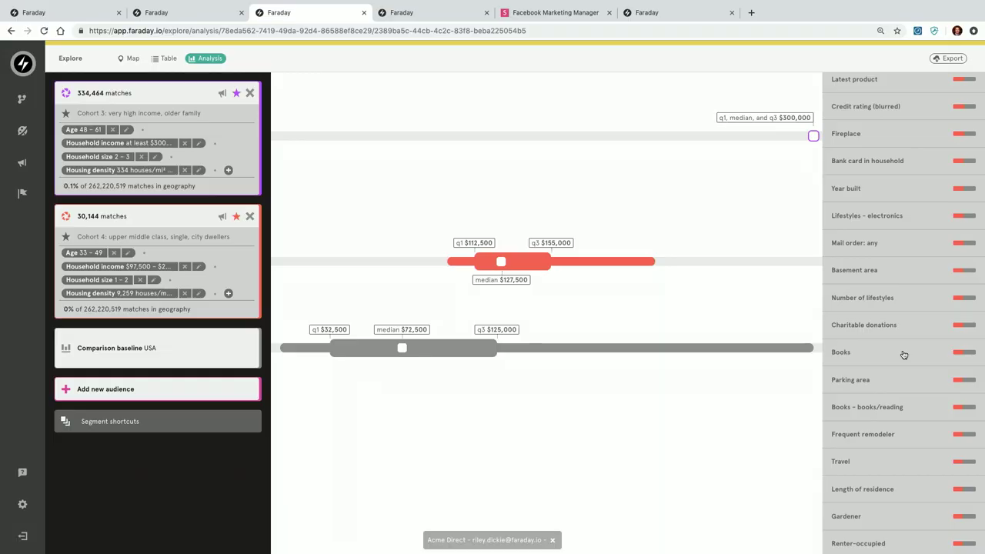
left_click(904, 354)
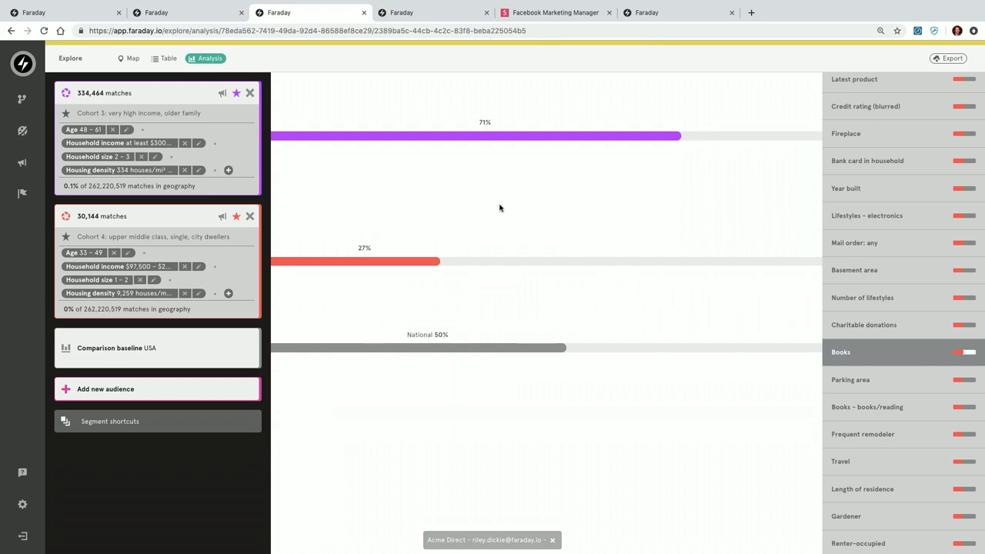
left_click(404, 17)
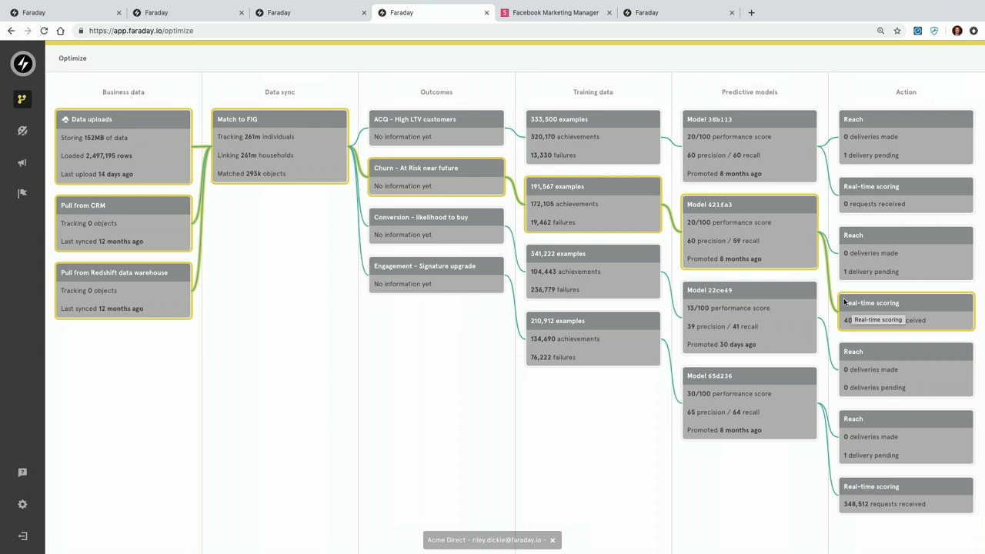
Open the churn model's report and view its scoring API URL
left_click(745, 236)
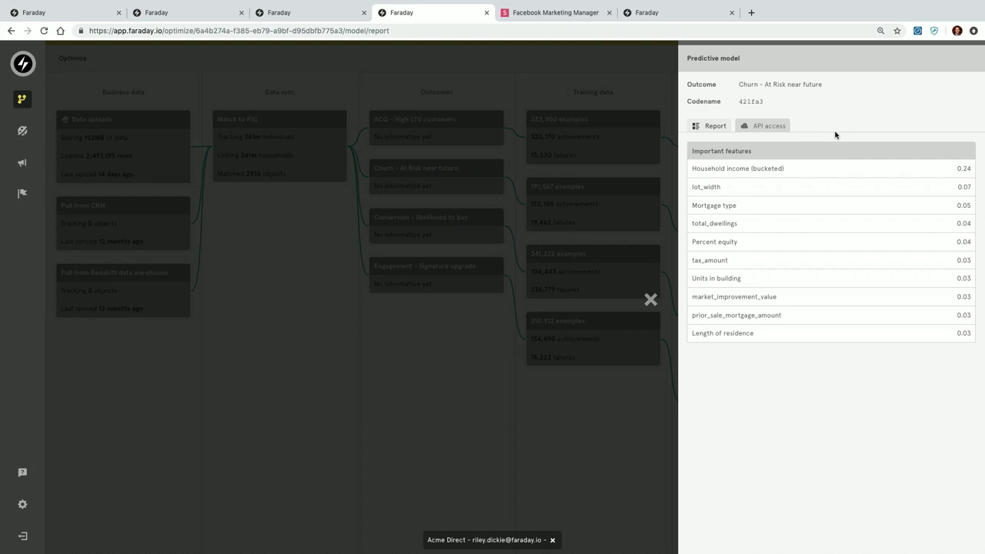
left_click(771, 128)
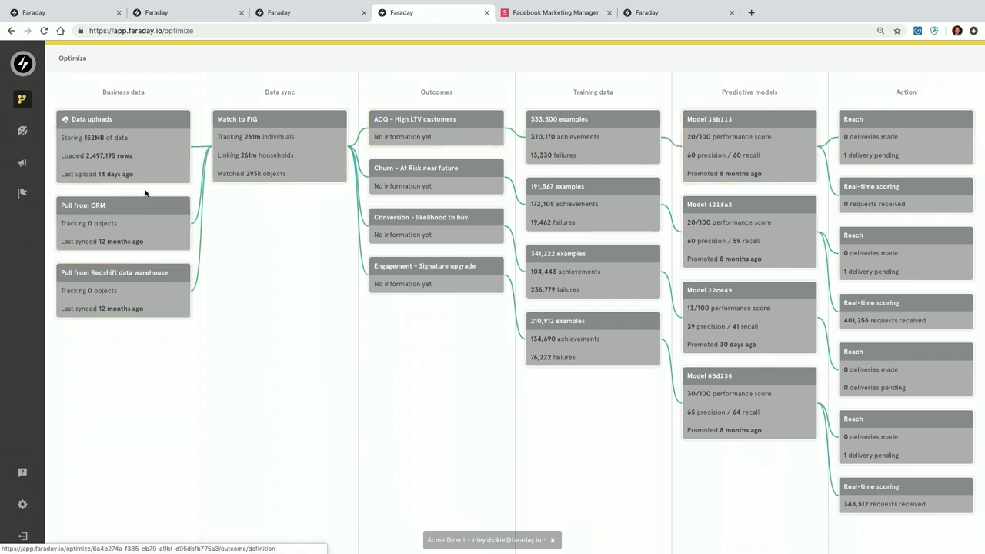
Create a new delivery with no pool constraint, capped at most 42,911,939 recipients
left_click(24, 165)
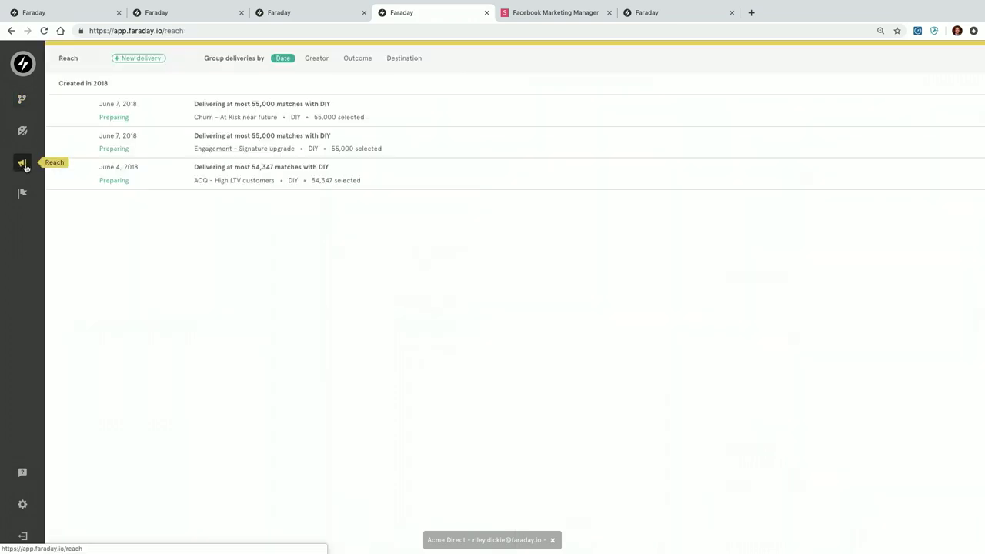
left_click(132, 59)
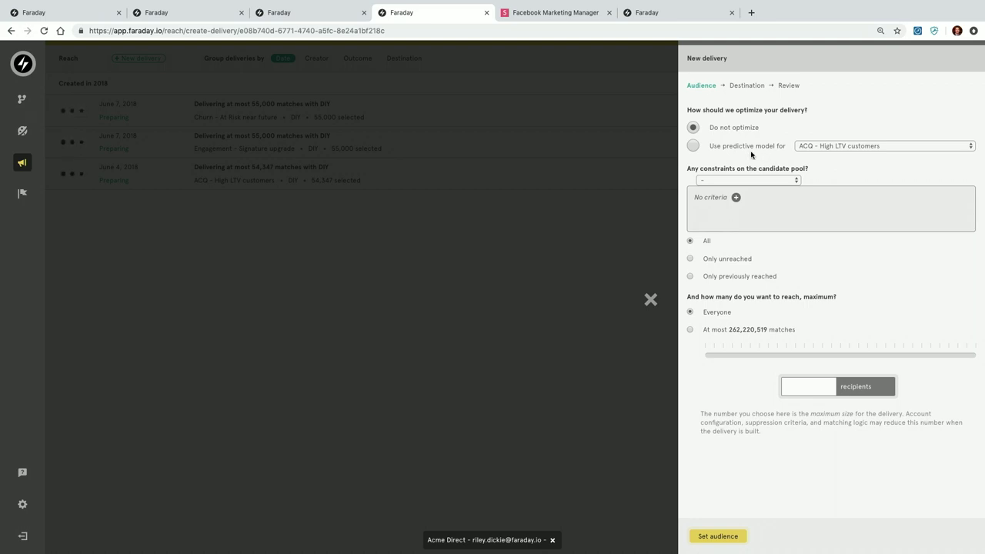
left_click(736, 197)
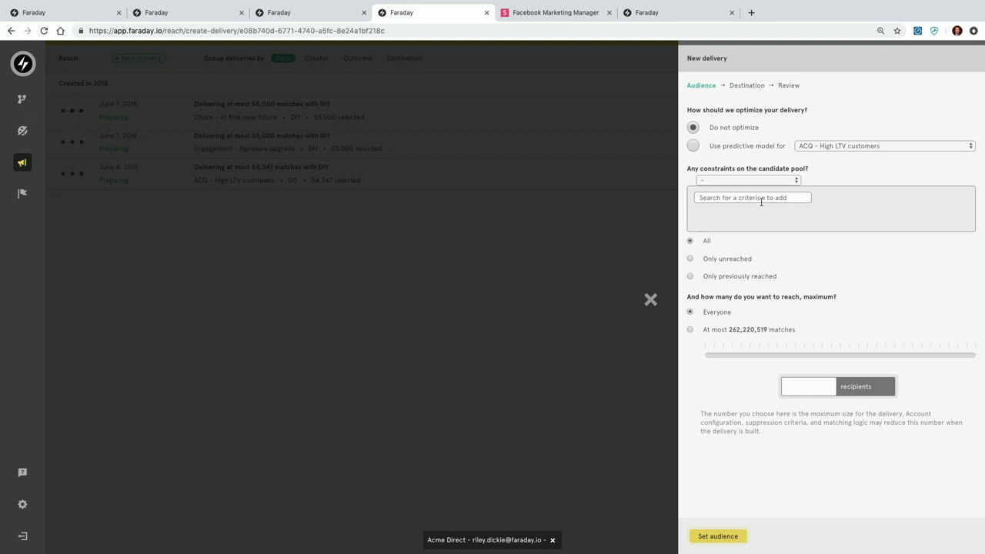
left_click(777, 181)
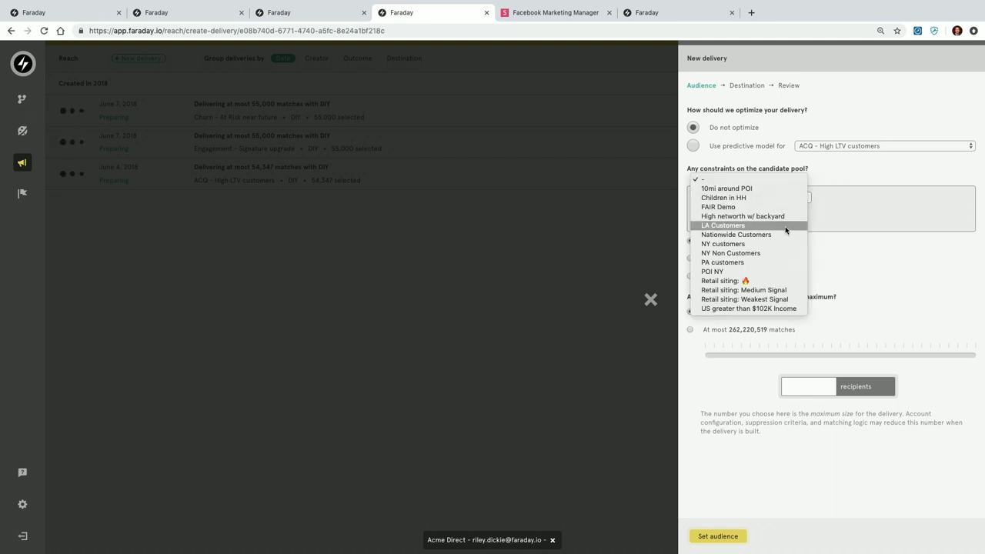
left_click(853, 169)
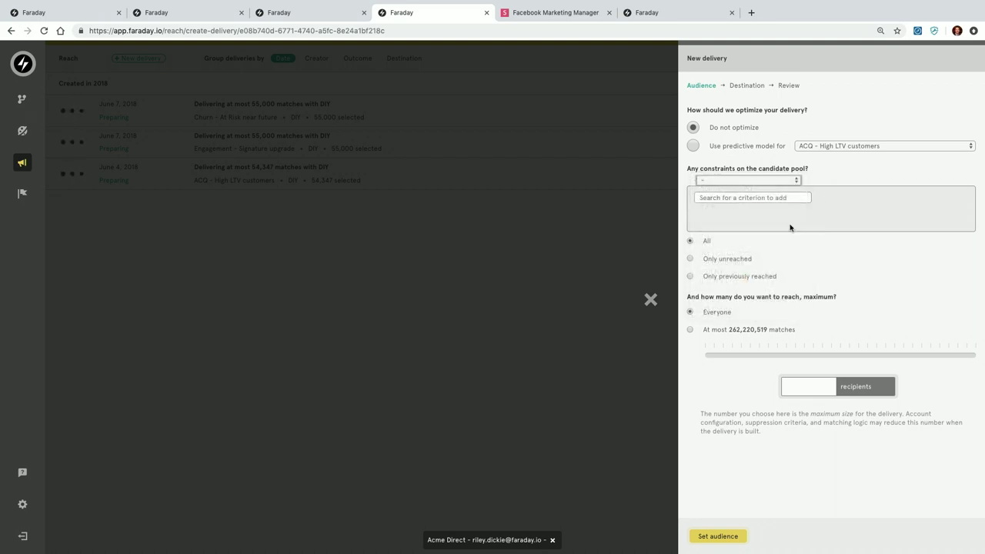
left_click(767, 356)
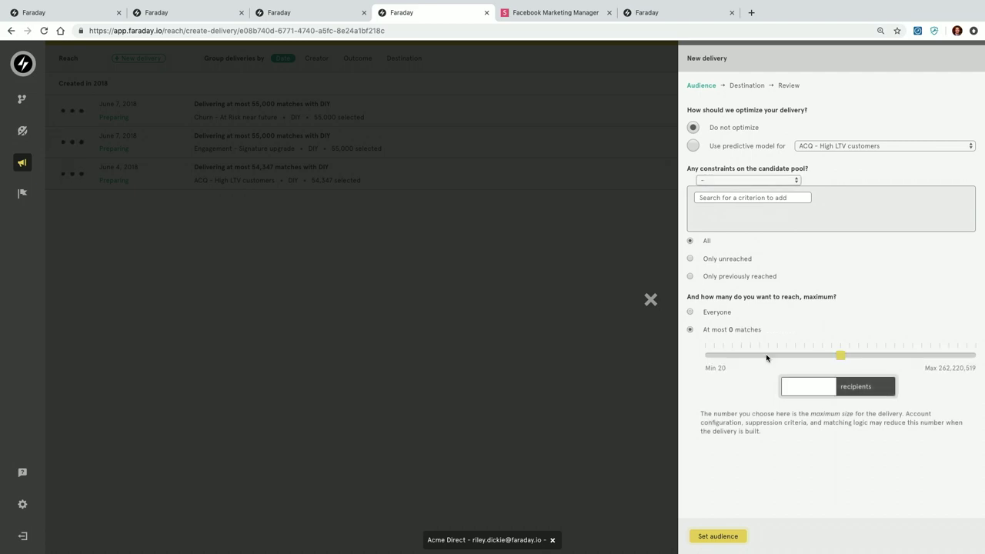
left_click_drag(842, 354, 749, 360)
Confirm the audience, choose Facebook as the delivery destination, and proceed to review
left_click(715, 537)
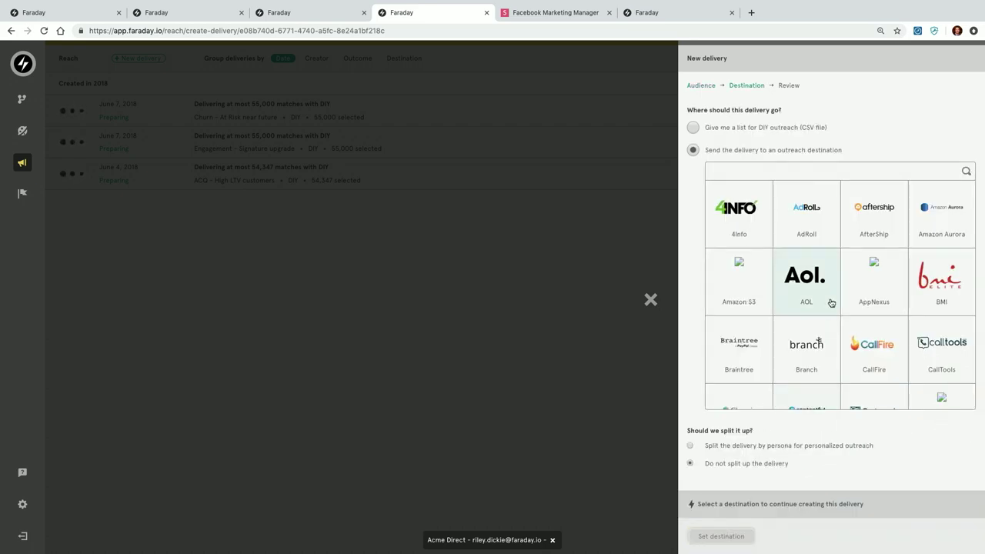
scroll(831, 303, "down", 2)
scroll(831, 304, "down", 1)
scroll(831, 303, "down", 1)
scroll(831, 303, "down", 1)
scroll(831, 303, "down", 2)
scroll(830, 303, "down", 1)
scroll(831, 303, "down", 1)
scroll(831, 303, "down", 1)
scroll(831, 303, "down", 1)
scroll(831, 303, "down", 1)
scroll(830, 303, "down", 1)
scroll(831, 303, "down", 1)
scroll(831, 303, "down", 1)
scroll(830, 303, "down", 1)
scroll(831, 303, "down", 2)
scroll(831, 303, "up", 2)
scroll(831, 303, "up", 1)
scroll(831, 304, "up", 1)
scroll(831, 303, "up", 1)
scroll(831, 303, "up", 1)
scroll(831, 303, "up", 1)
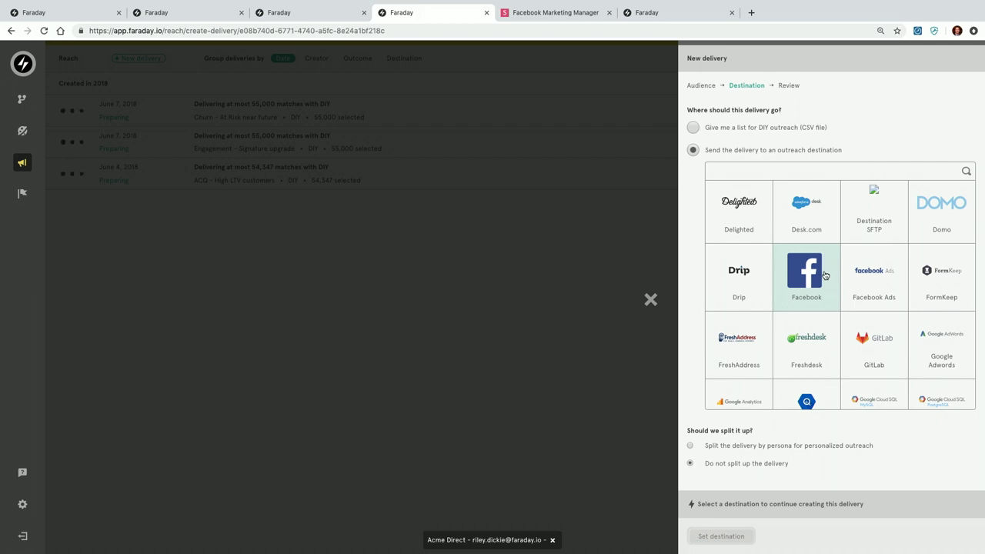
left_click(824, 275)
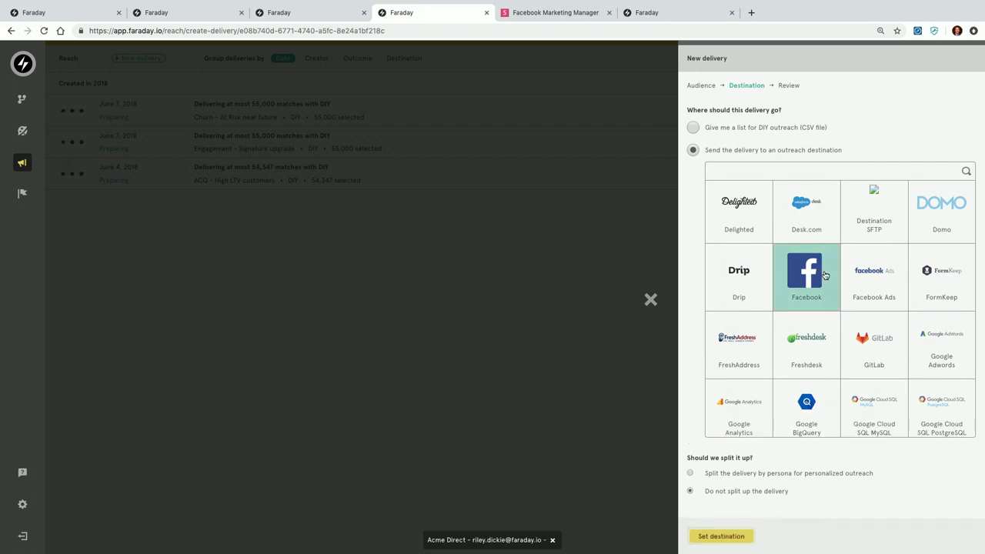
left_click(731, 534)
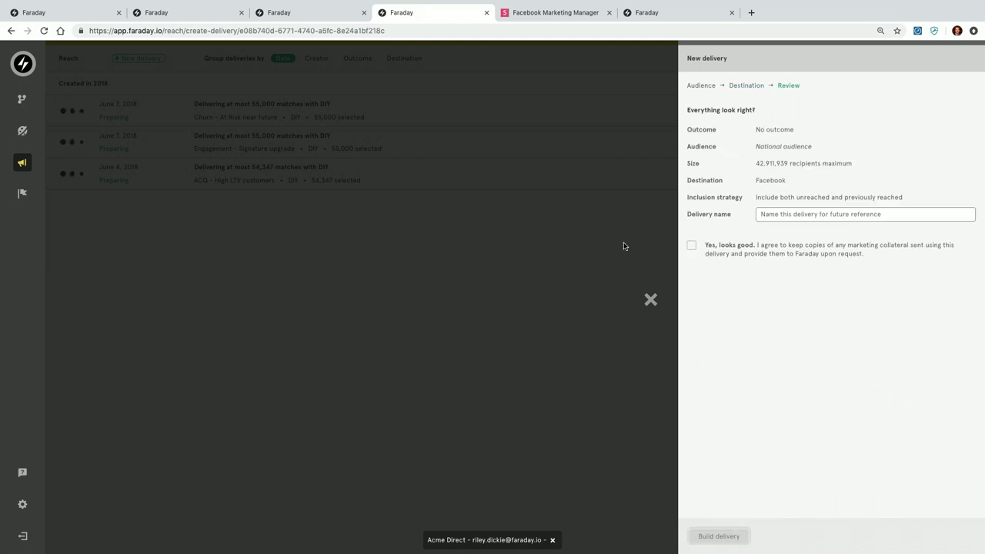
Show the slide of six Faraday-generated Facebook custom audiences in the Asset Library
left_click(562, 16)
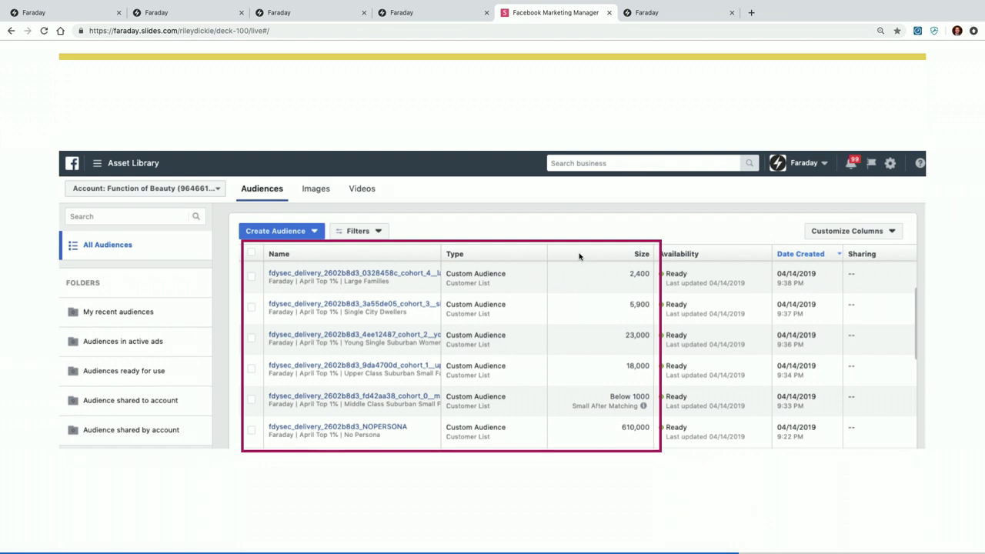
Bring up the New York retail-siting map of three signal-strength audiences
left_click(655, 17)
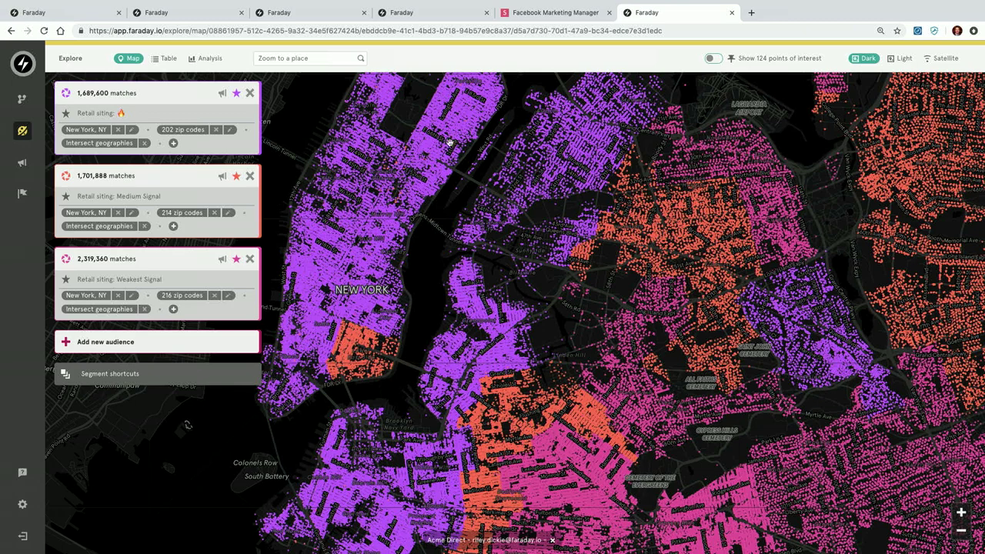
left_click(713, 58)
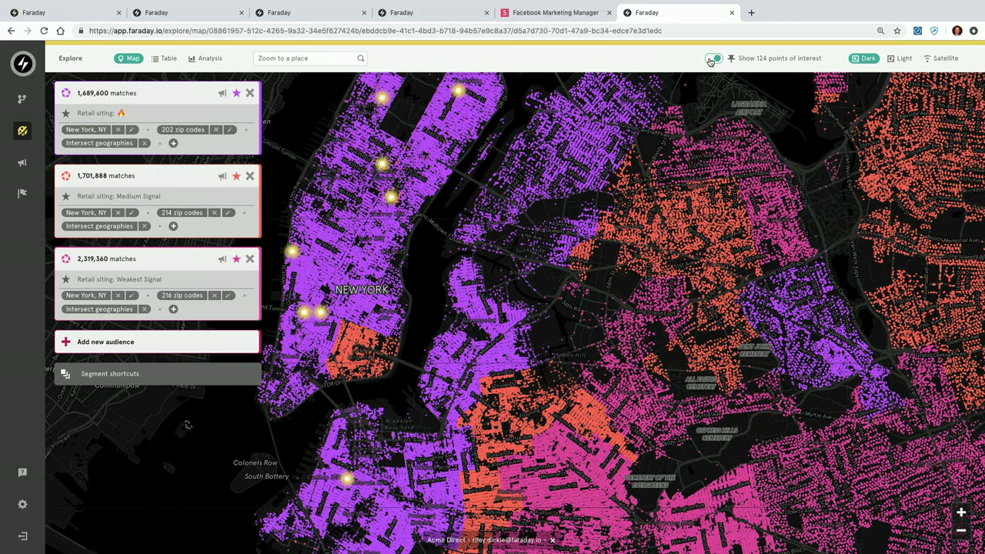